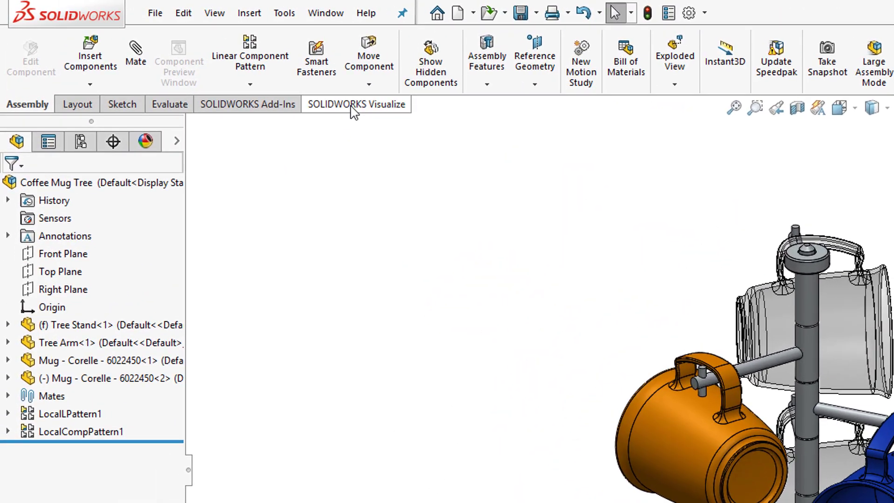
Simple-export the Coffee Mug Tree assembly from the SOLIDWORKS Visualize tab into a new Visualize project.
left_click(354, 108)
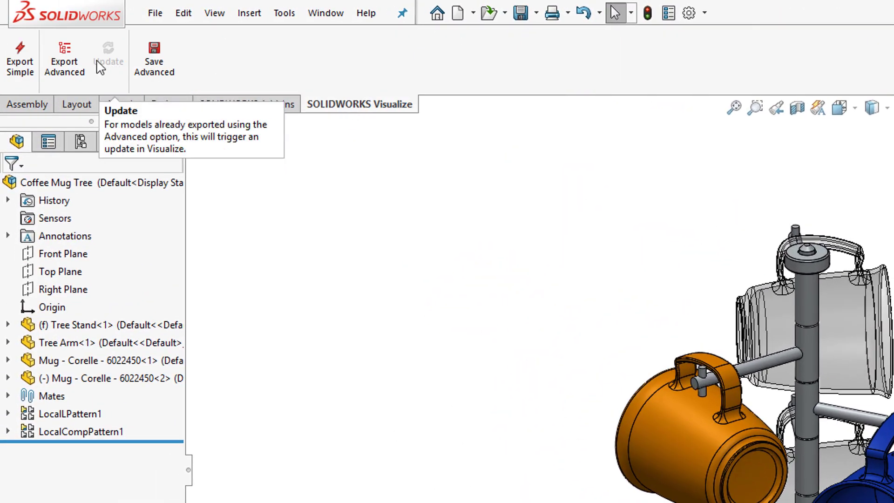
left_click(20, 62)
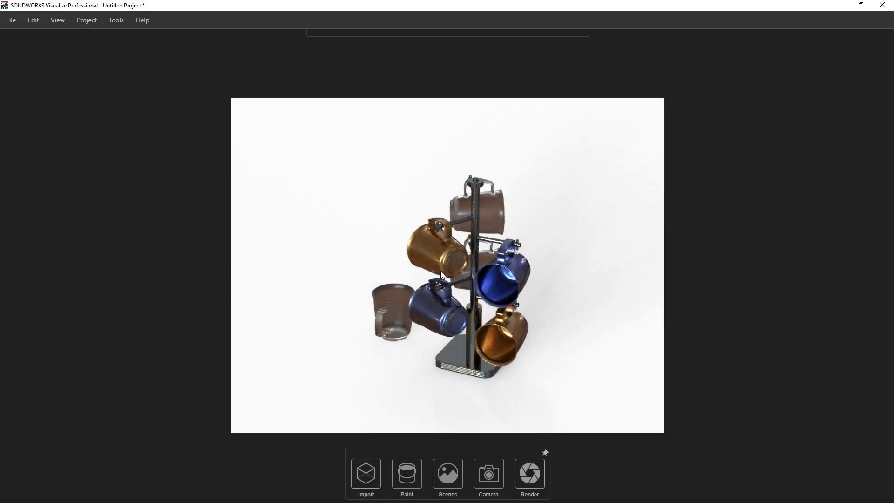
Apply the Brushed metal appearance from the Local library's Metal category to the stand.
left_click(407, 476)
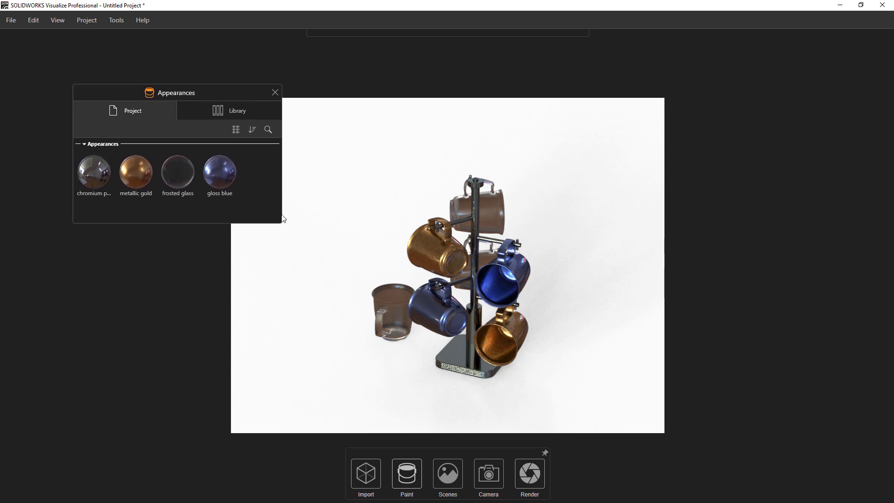
left_click_drag(280, 224, 266, 376)
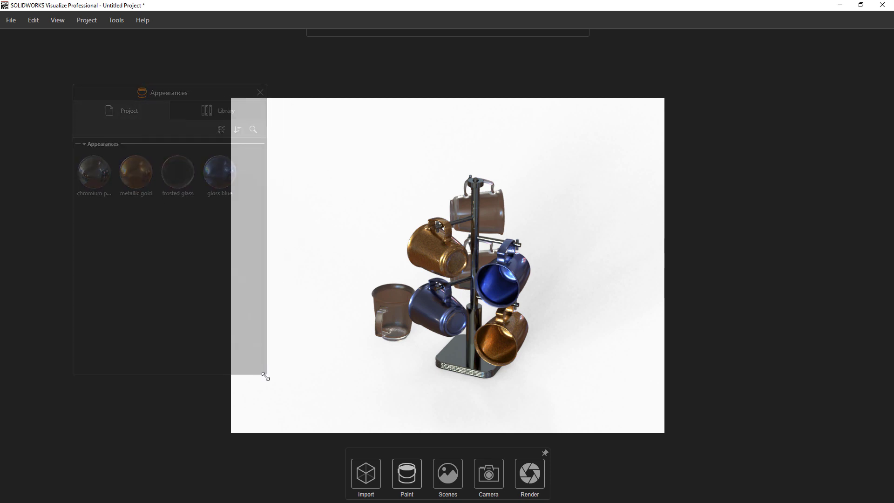
left_click(189, 112)
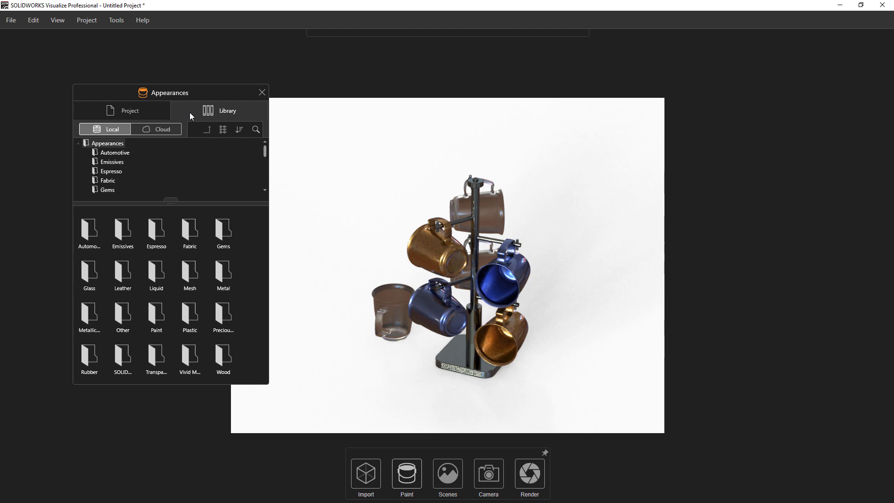
left_click_drag(171, 200, 174, 258)
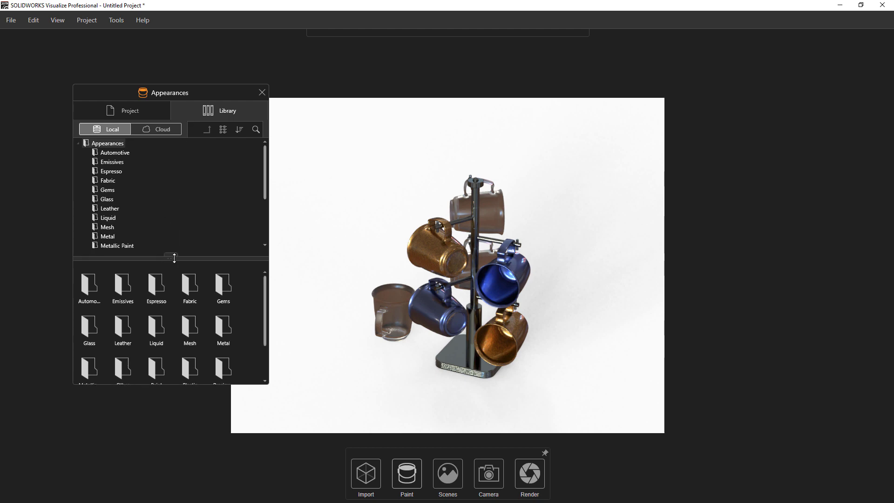
left_click(108, 238)
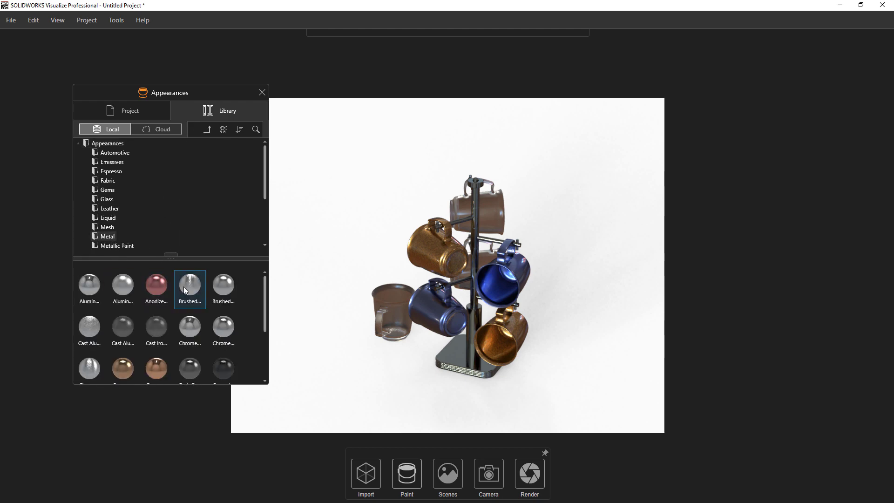
left_click_drag(466, 352, 466, 351)
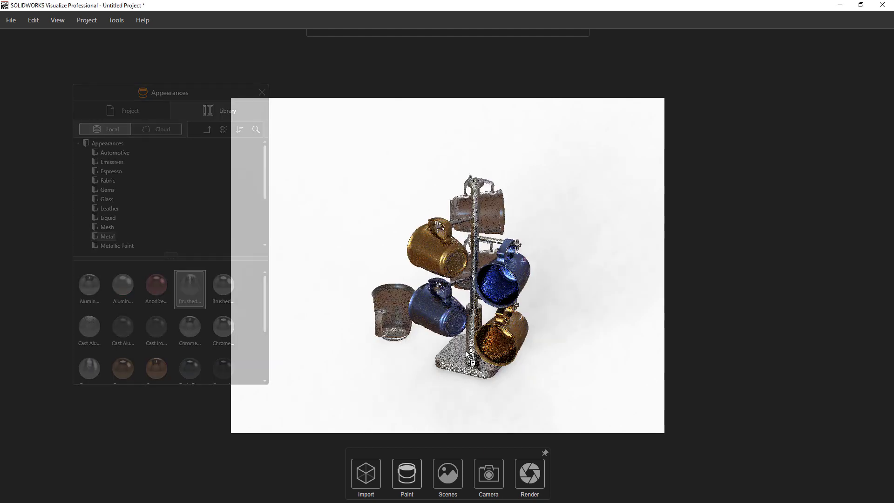
From the Cloud library's Paint category, apply Basic Orange to the gold mugs and Blue Paint to the blue mugs.
left_click(160, 132)
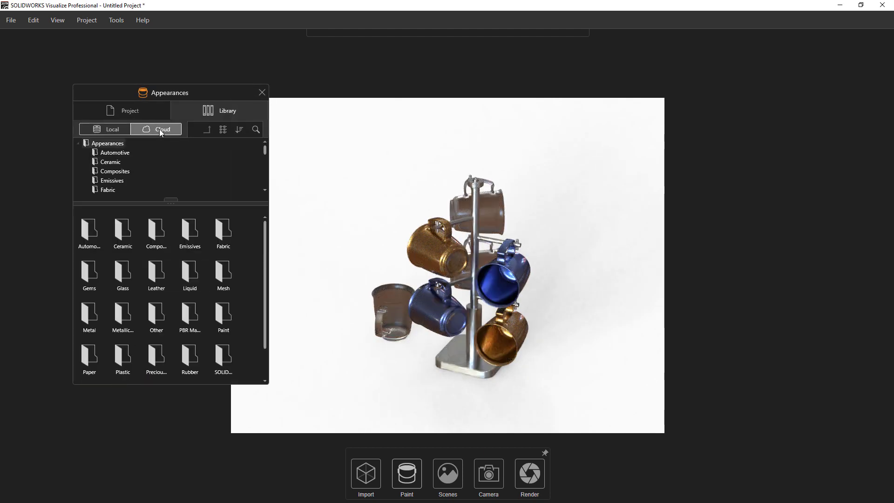
scroll(128, 165, "down", 3)
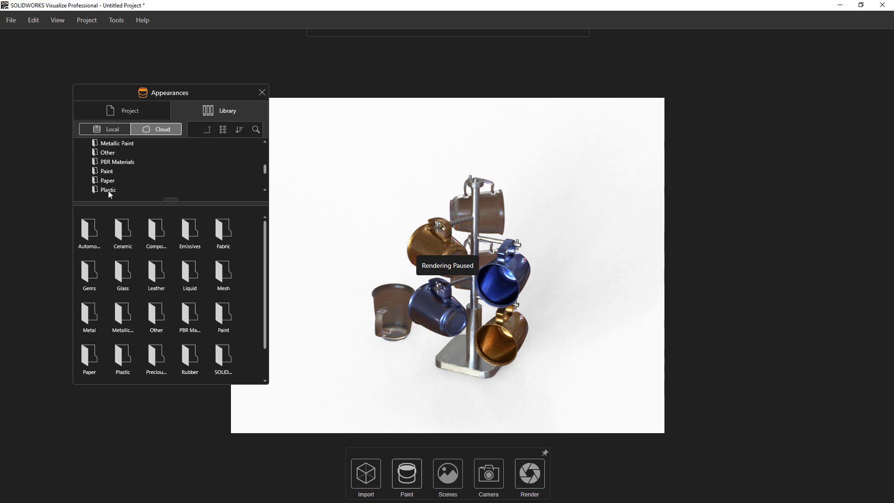
left_click(108, 191)
left_click(104, 172)
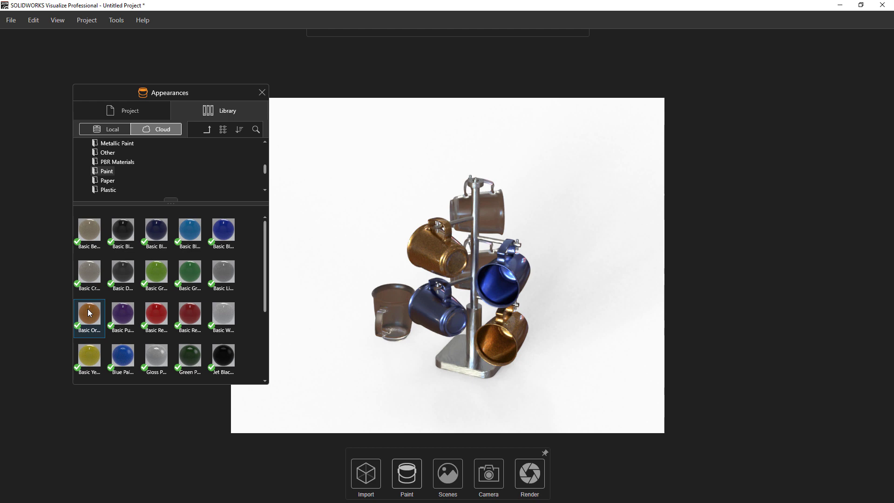
left_click_drag(89, 313, 421, 247)
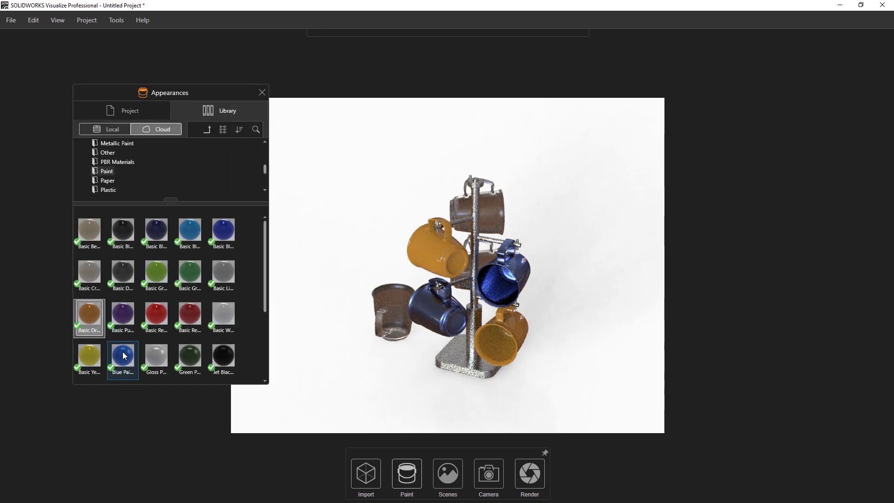
left_click_drag(122, 355, 440, 308)
scroll(137, 178, "up", 2)
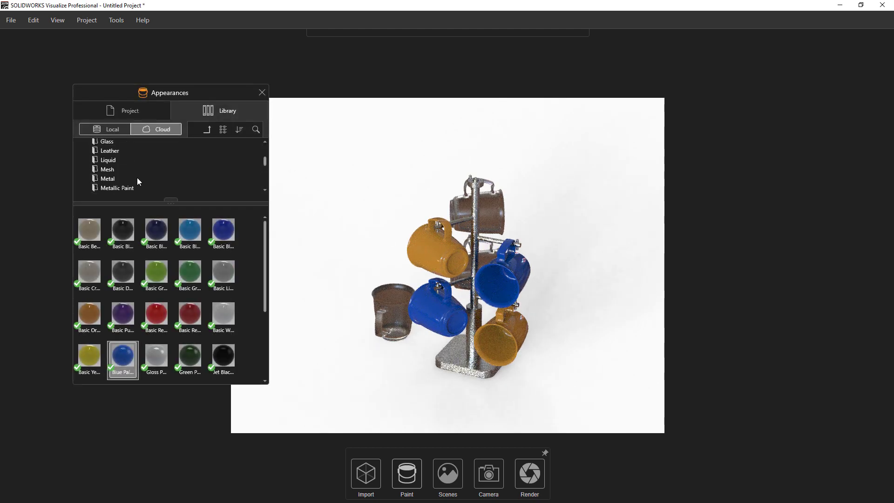
scroll(137, 181, "up", 2)
left_click(107, 185)
scroll(107, 185, "down", 3)
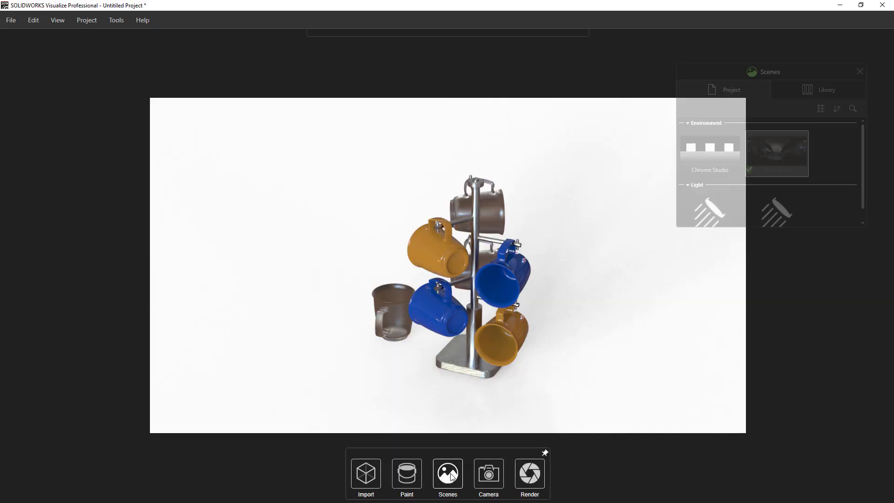
Apply the gray Dazzler studio environment from the library to the scene.
left_click(812, 94)
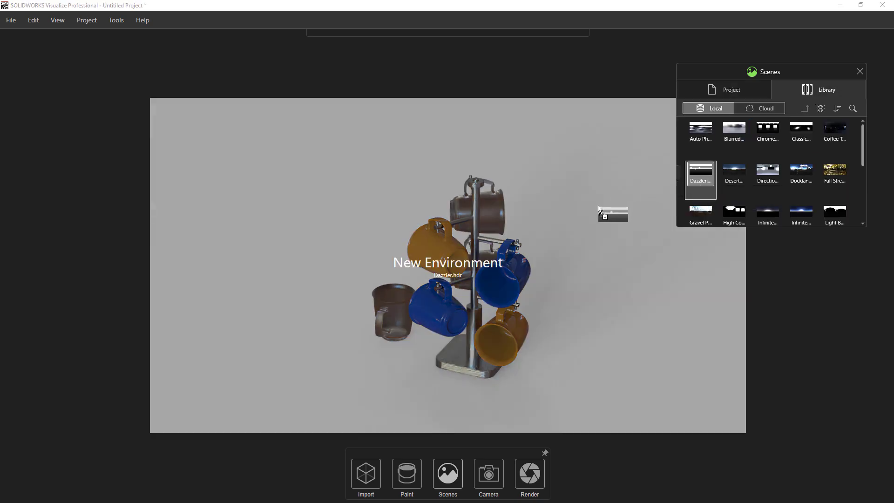
left_click_drag(708, 181, 599, 208)
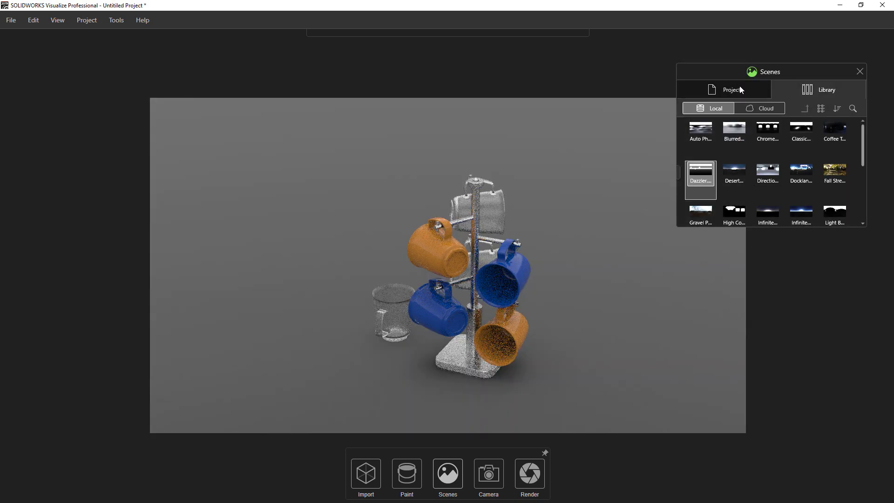
left_click(740, 86)
scroll(775, 193, "down", 2)
Add a new light targeted at the upper orange mug.
right_click(819, 194)
mouse_move(777, 243)
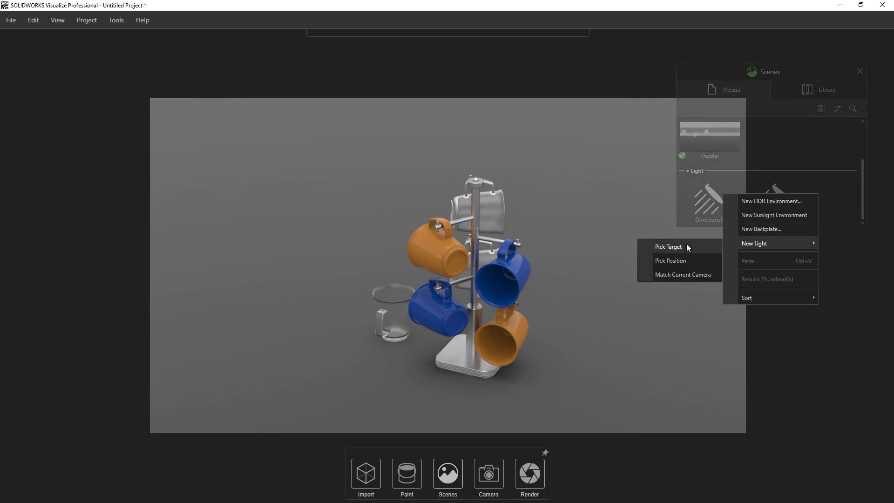
left_click(687, 247)
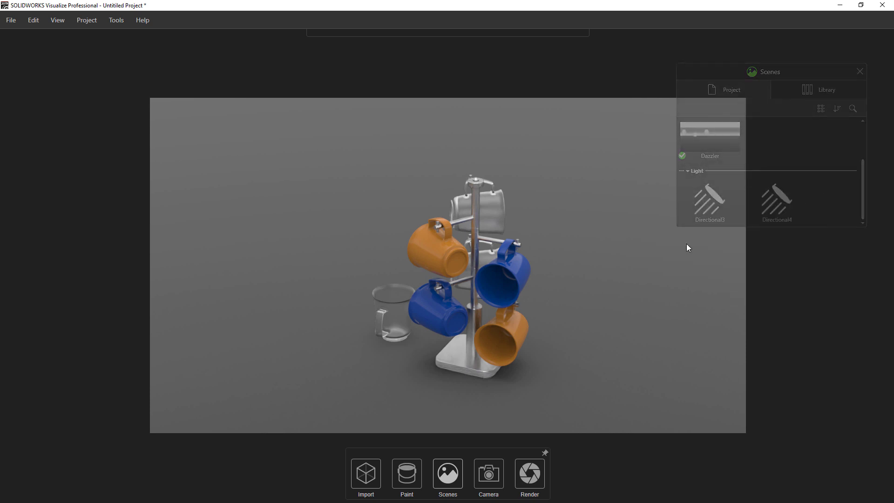
left_click(424, 241)
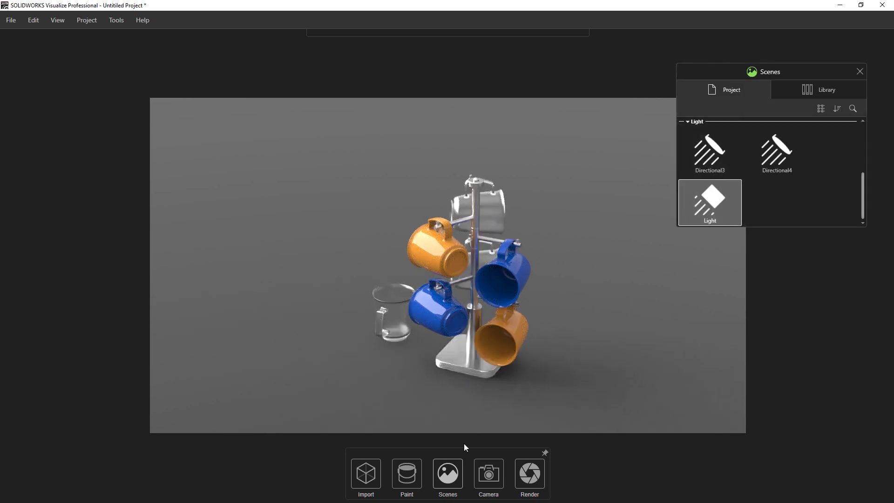
left_click(453, 470)
Raise the camera brightness to 1.17.
left_click(491, 475)
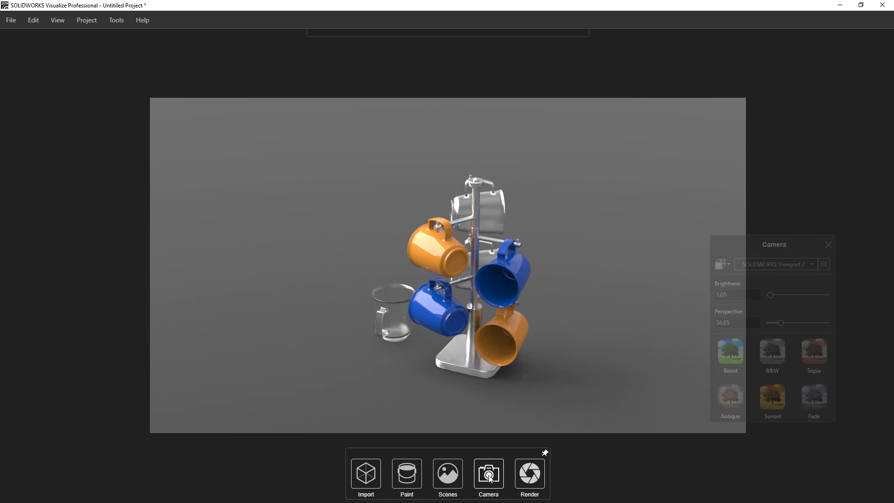
left_click_drag(731, 296, 744, 294)
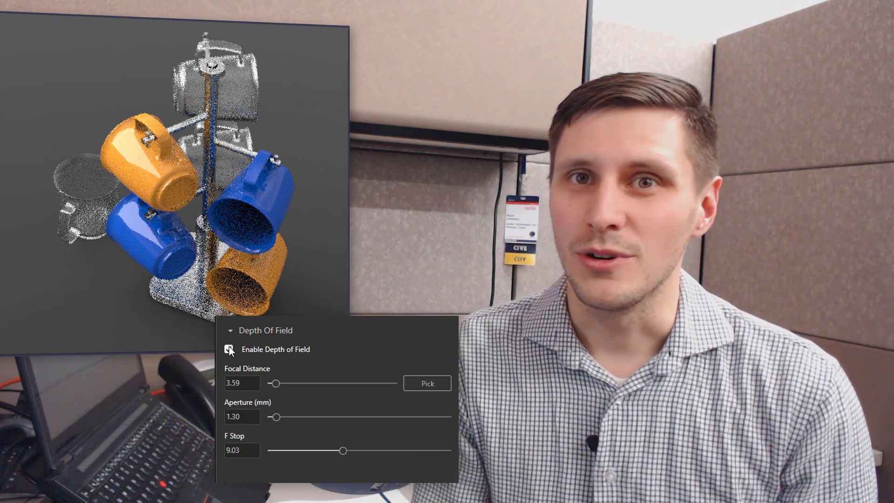
Focus depth of field on the lower blue mug and widen the aperture.
left_click(426, 384)
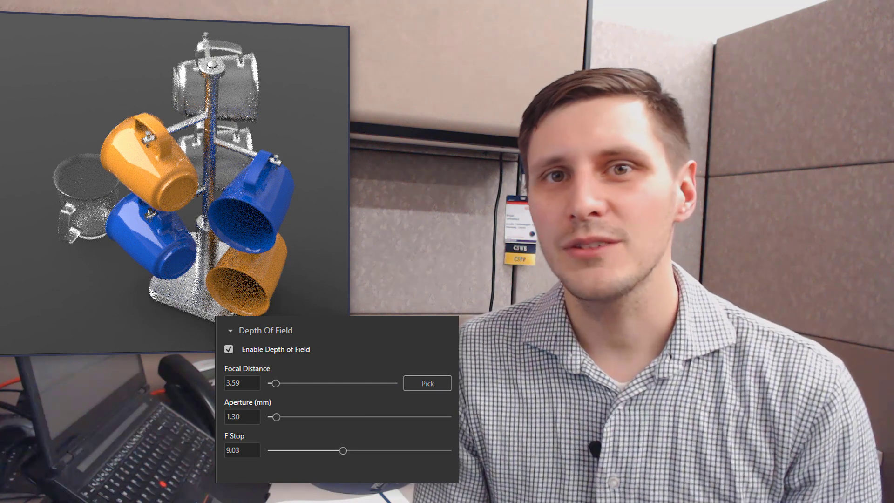
left_click(164, 252)
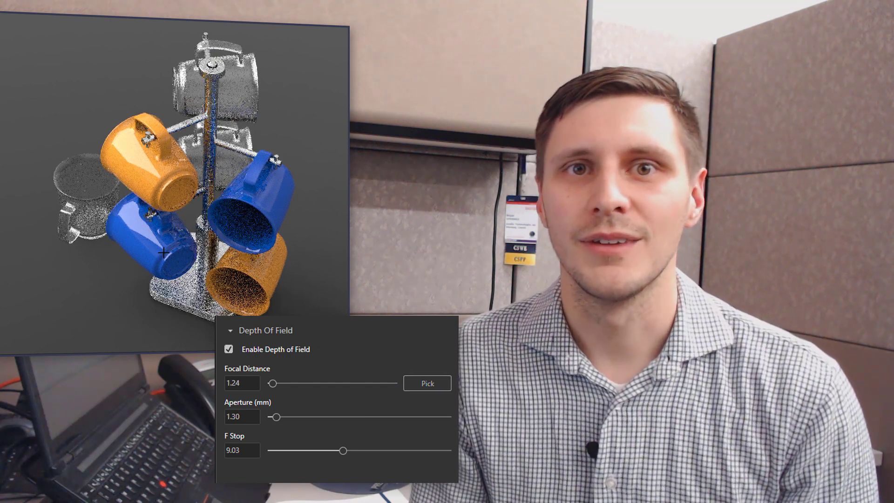
left_click_drag(277, 419, 336, 419)
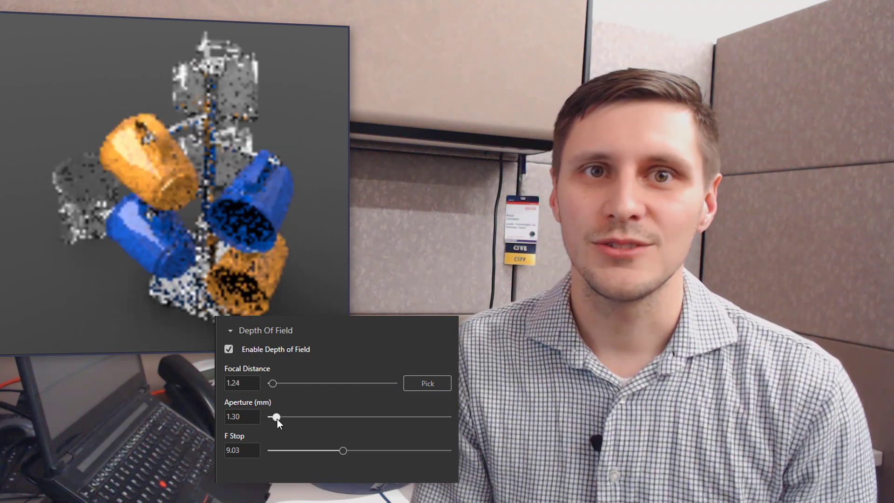